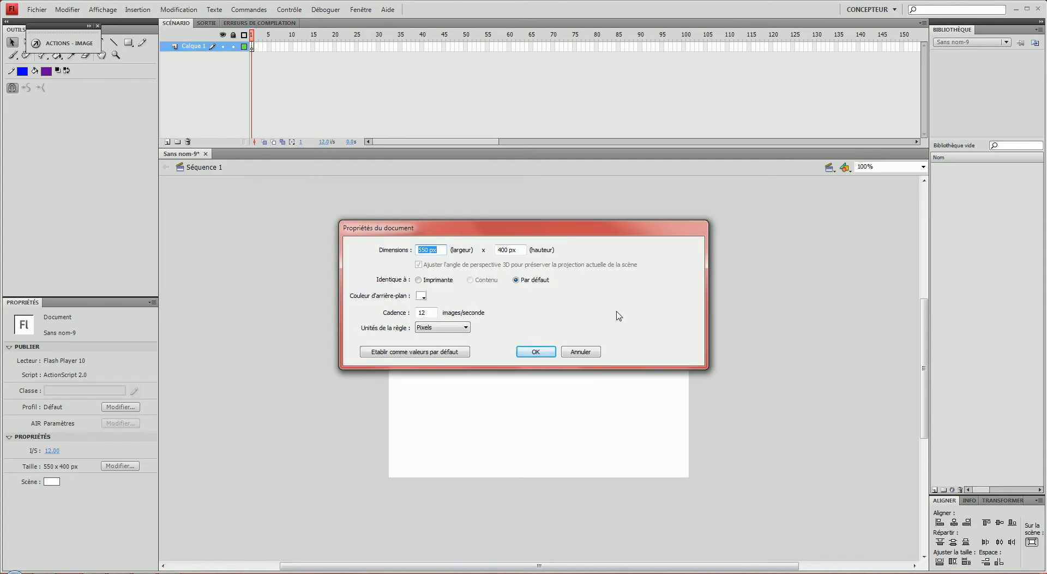
- Set the document dimensions to 800 px wide and 600 px high
type("800")
key("Tab")
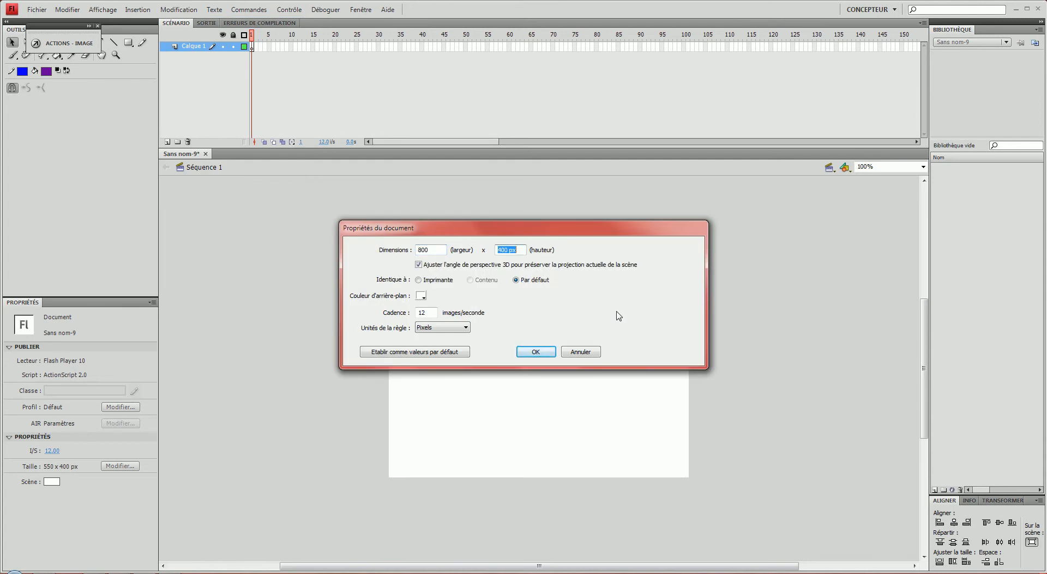
type("5")
left_click(550, 351)
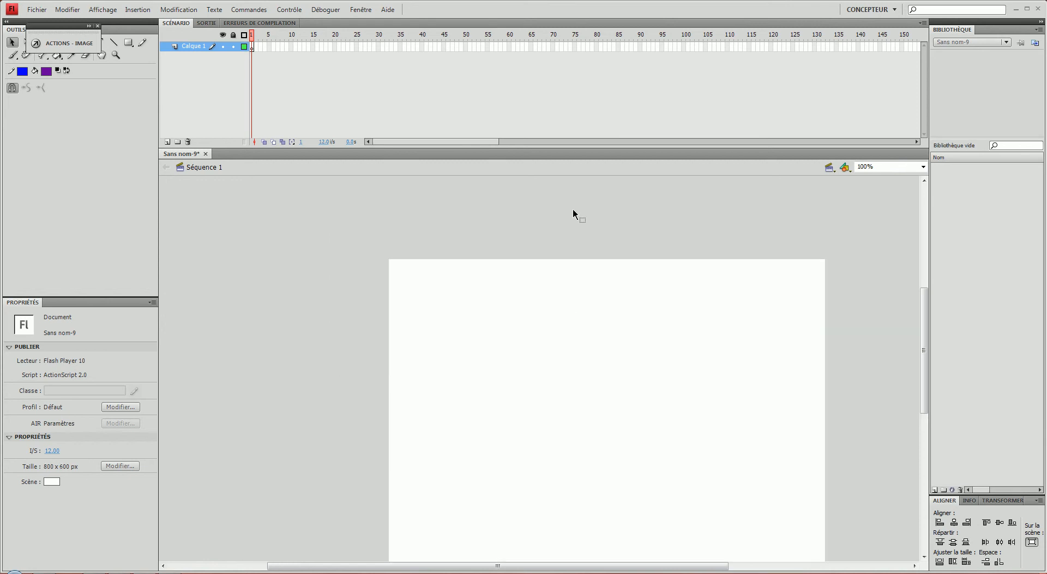
- Import etoile30_35.png and fond.jpg into the library and delete the extra Symbole 1 item from it
left_click(38, 10)
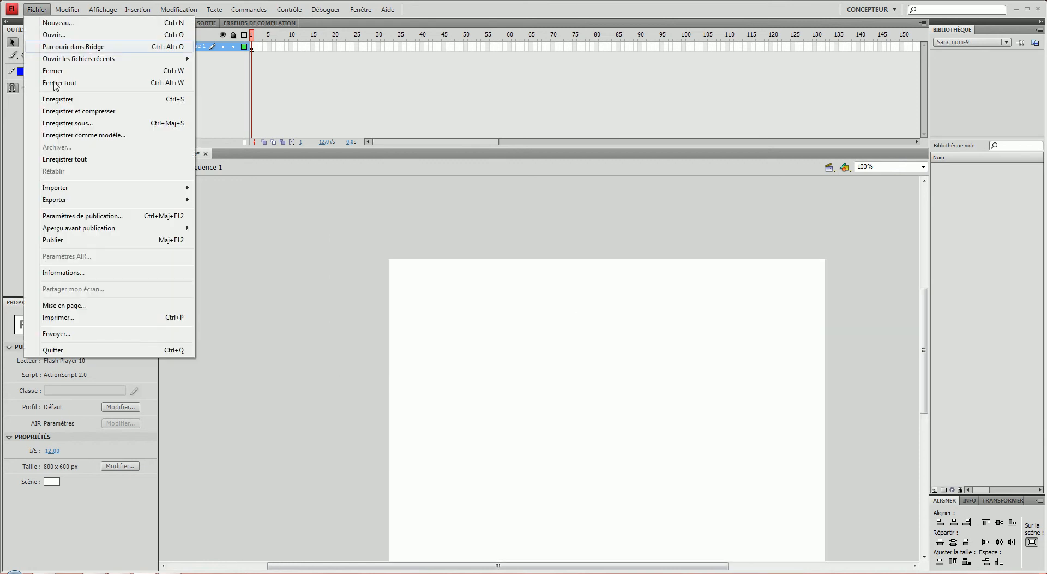
mouse_move(71, 191)
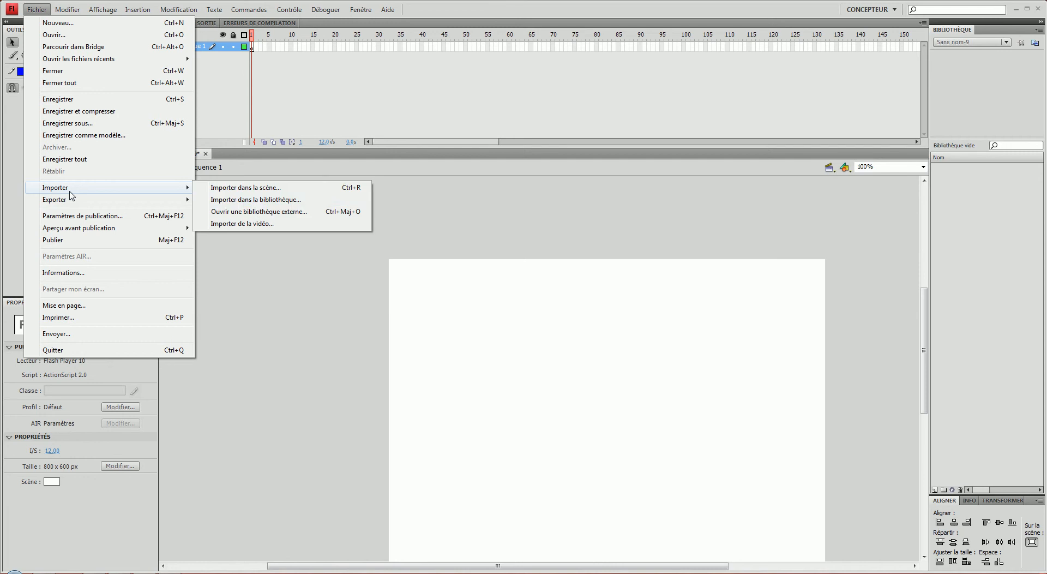
left_click(252, 203)
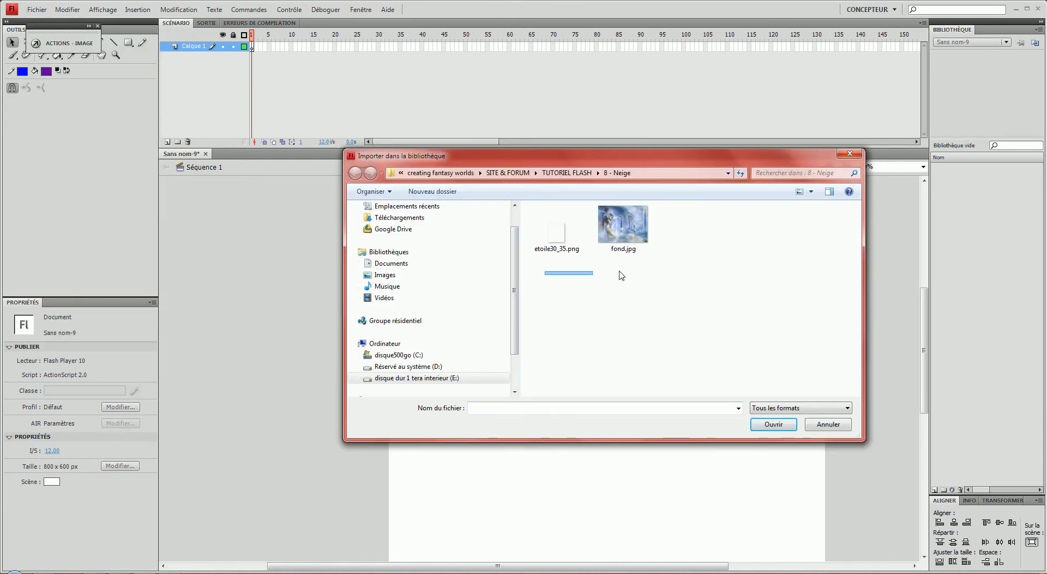
left_click_drag(621, 276, 529, 204)
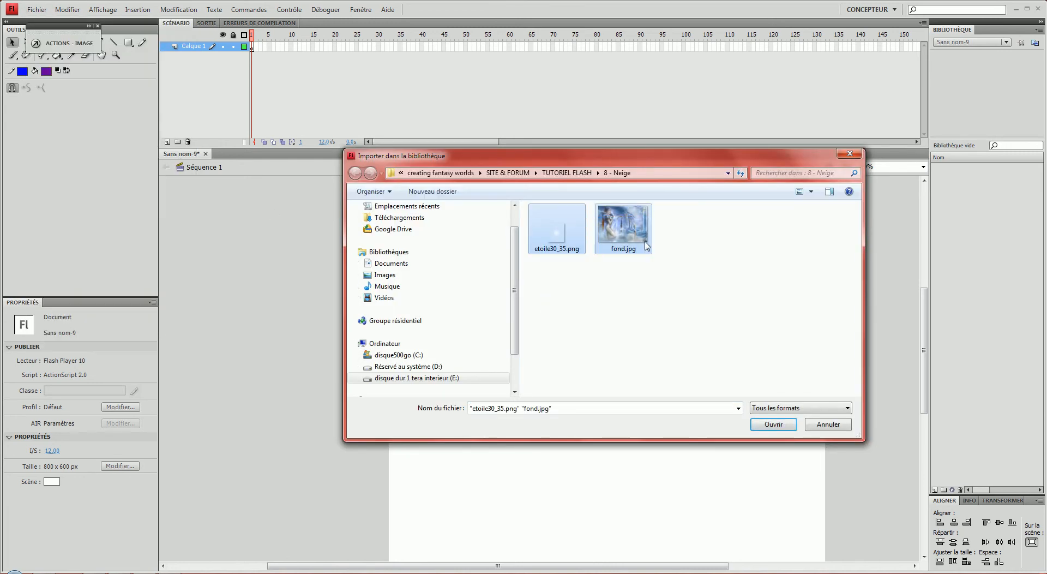
left_click(769, 424)
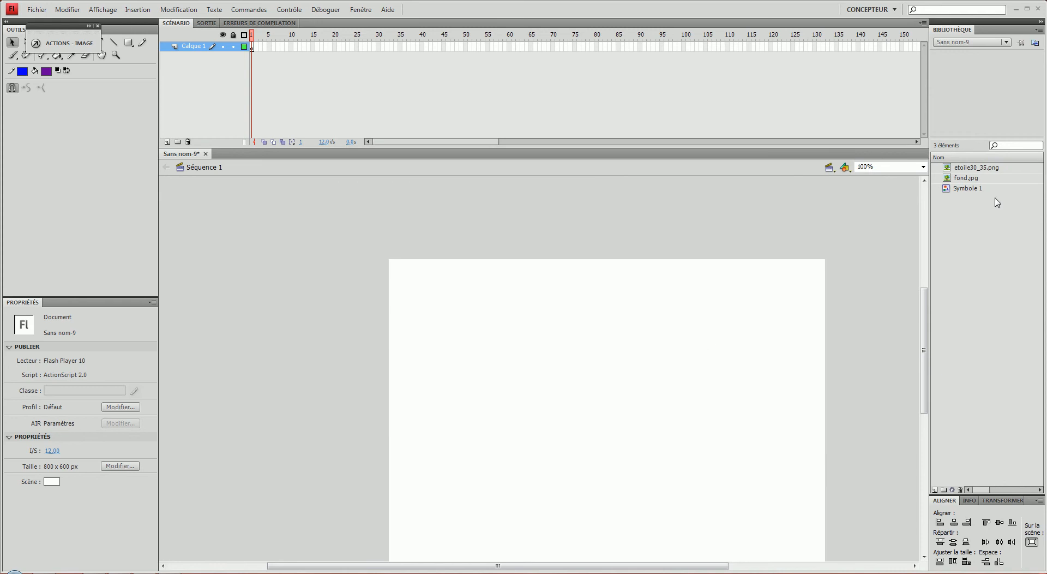
right_click(973, 188)
left_click(963, 249)
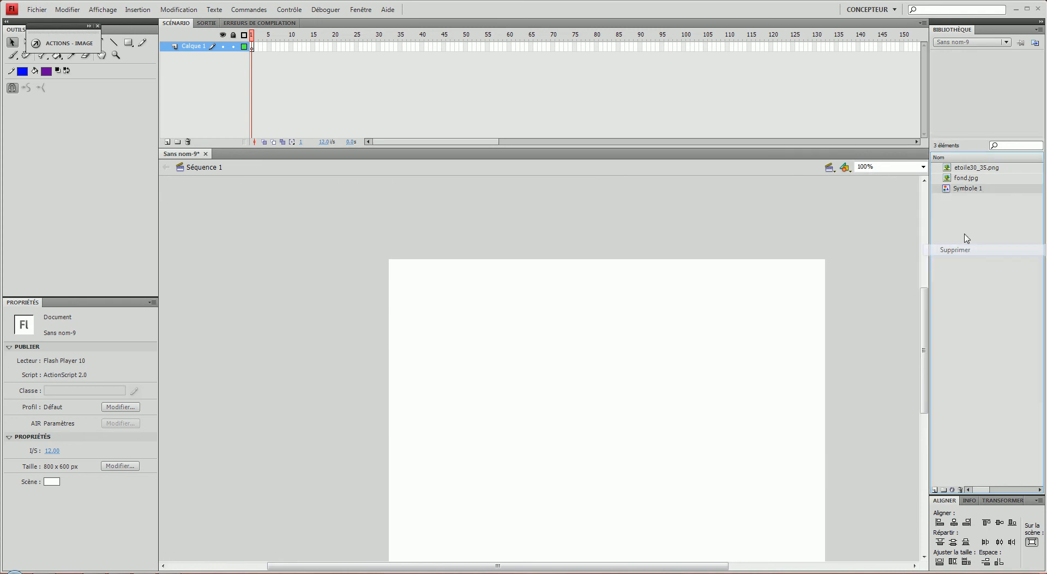
- Rename the layer Calque 1 as fond
double_click(195, 47)
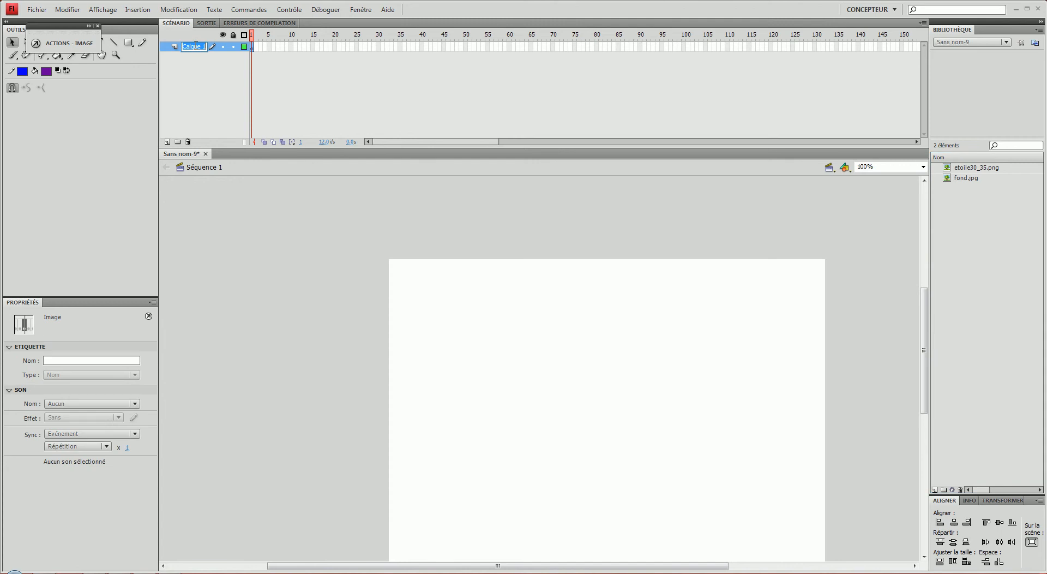
type("fond")
key("Return")
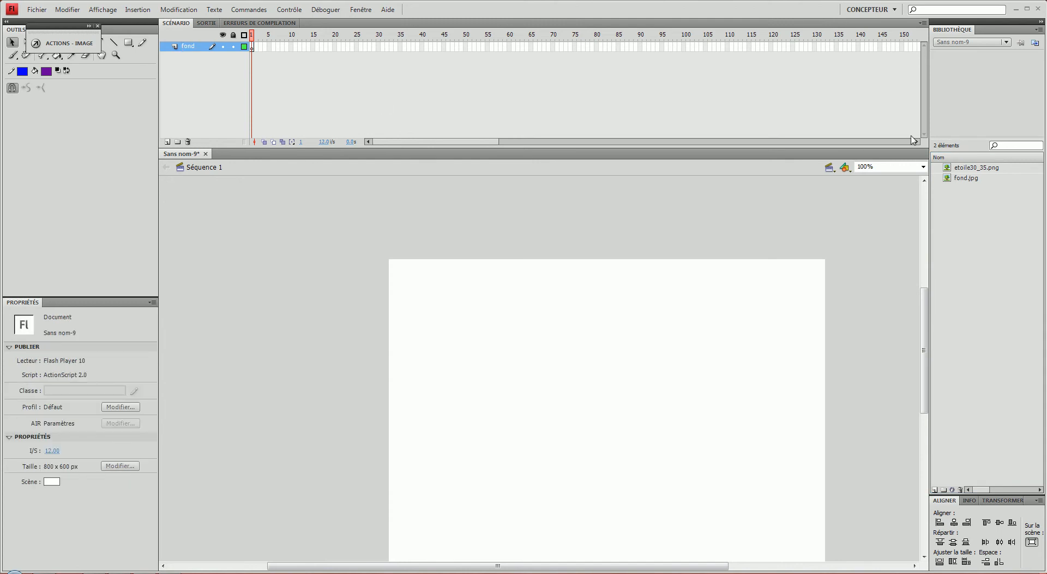
- Place fond.jpg from the library on the stage and center it horizontally and vertically
left_click(973, 181)
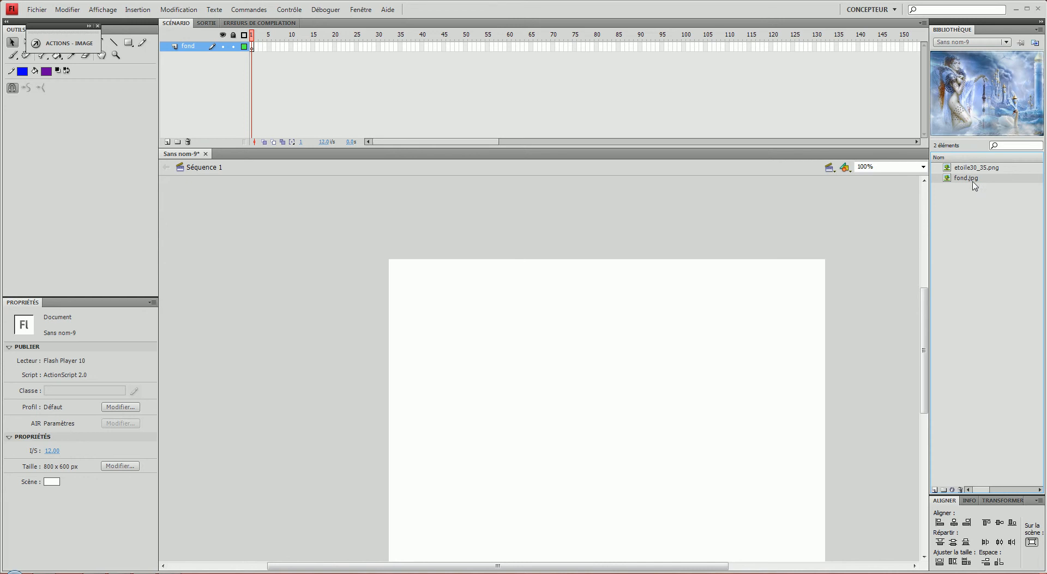
left_click_drag(975, 186, 609, 411)
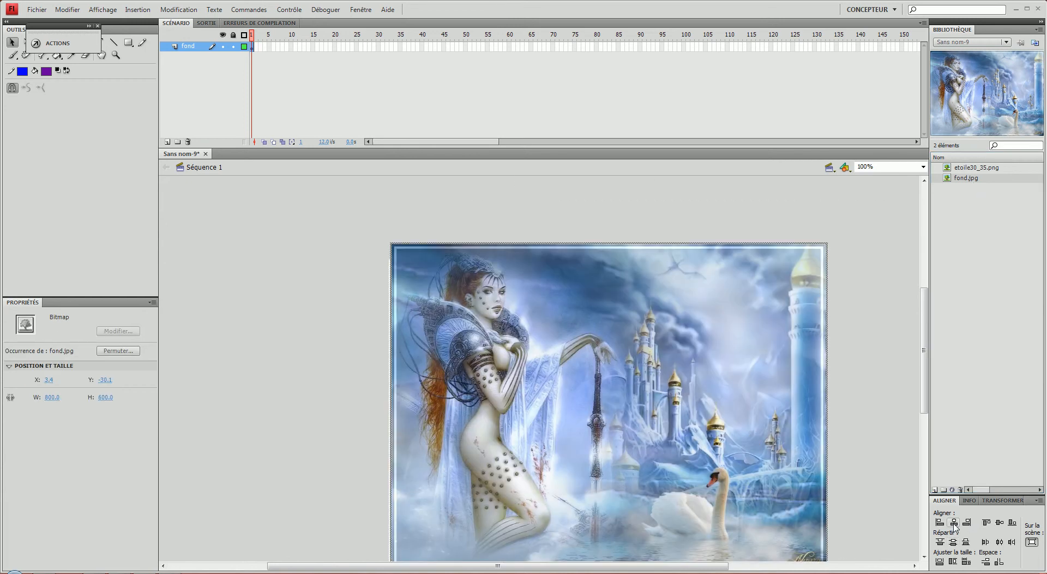
left_click(954, 522)
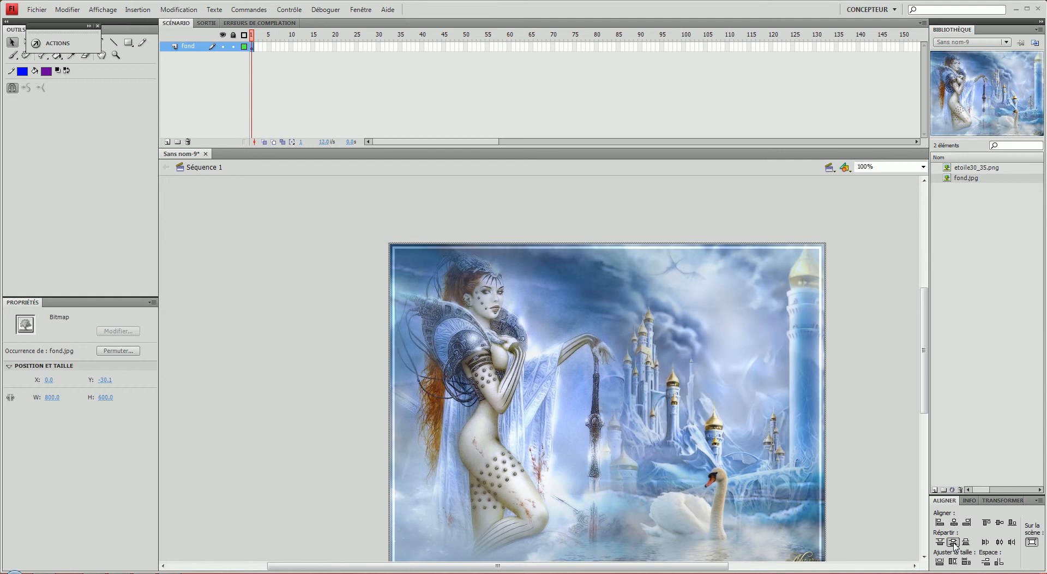
left_click(954, 543)
left_click_drag(924, 338, 924, 358)
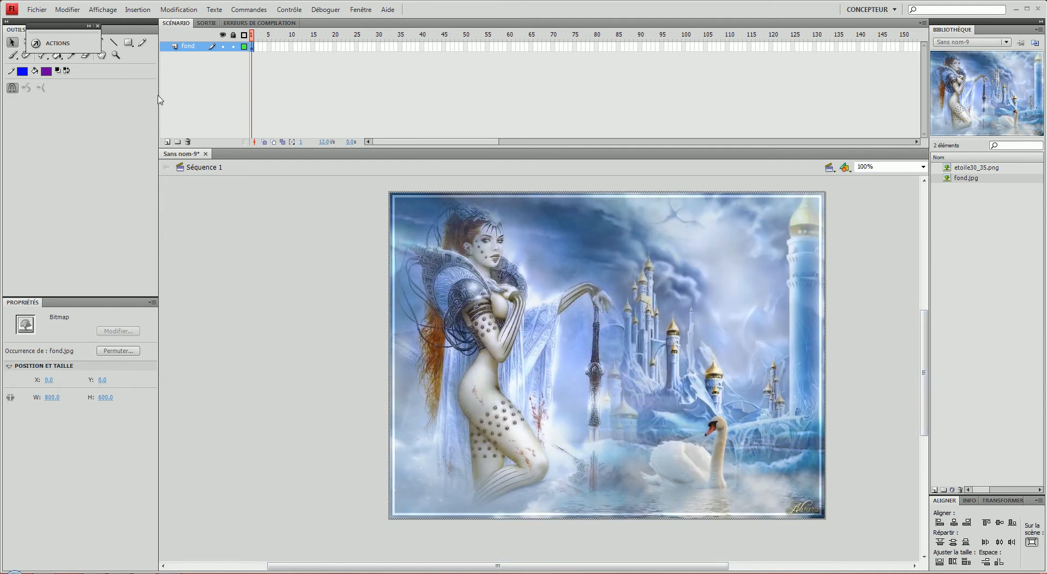
- Add a new layer named flocon and place etoile30_35.png on it near the upper edge of the background image
left_click(167, 142)
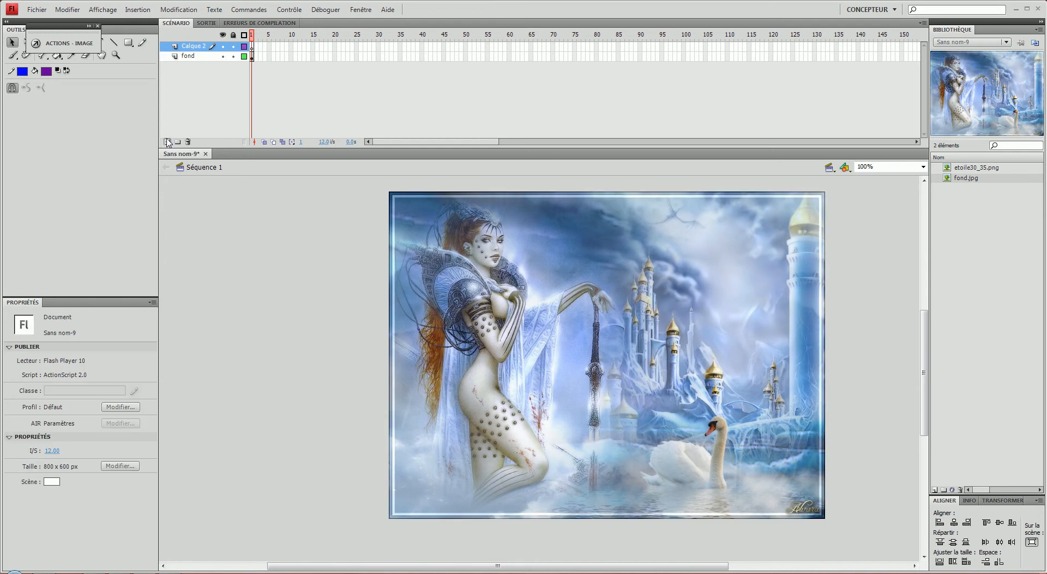
double_click(194, 46)
type("flocon")
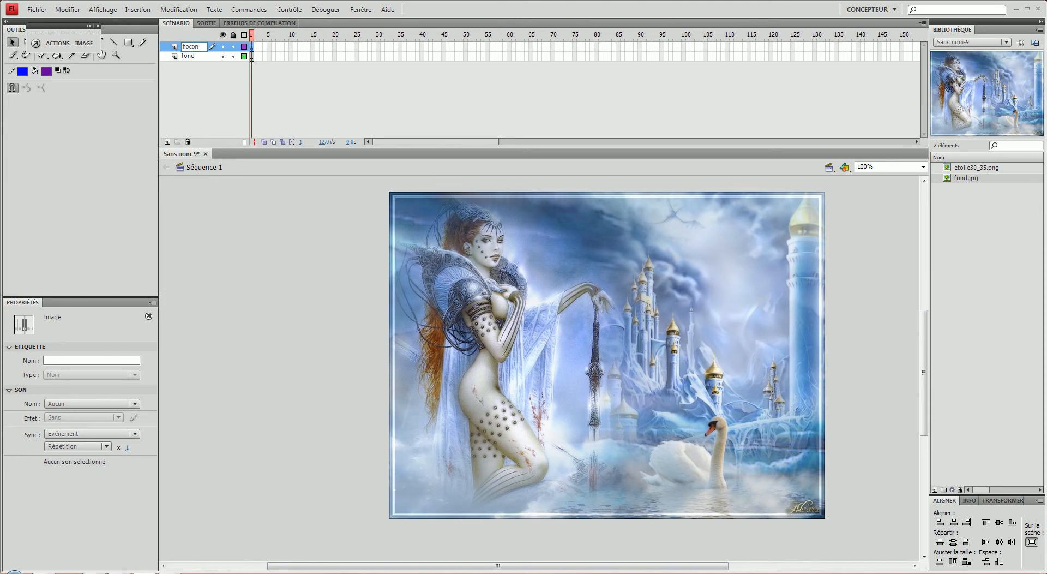
key("Return")
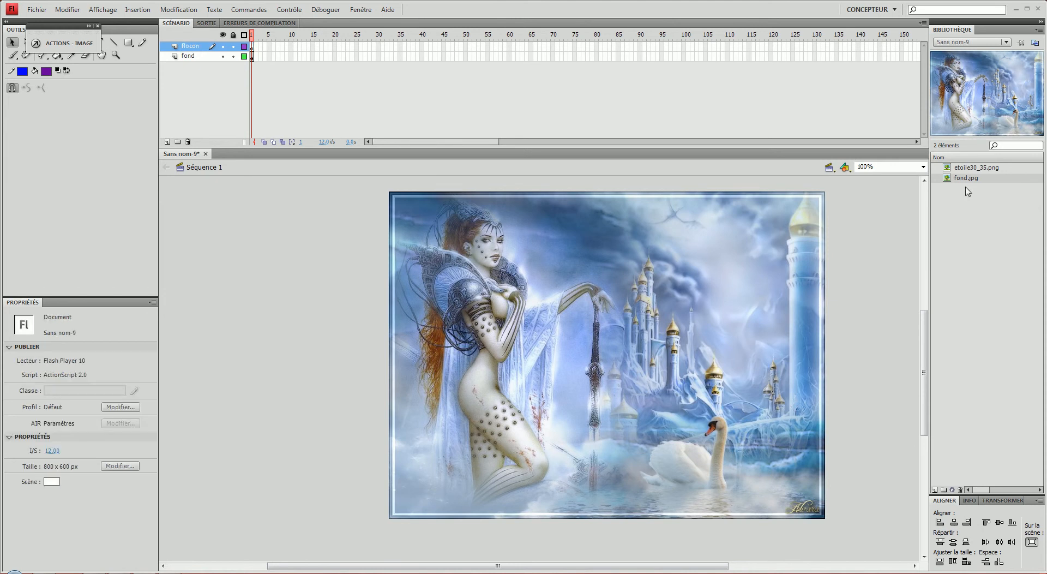
left_click(976, 168)
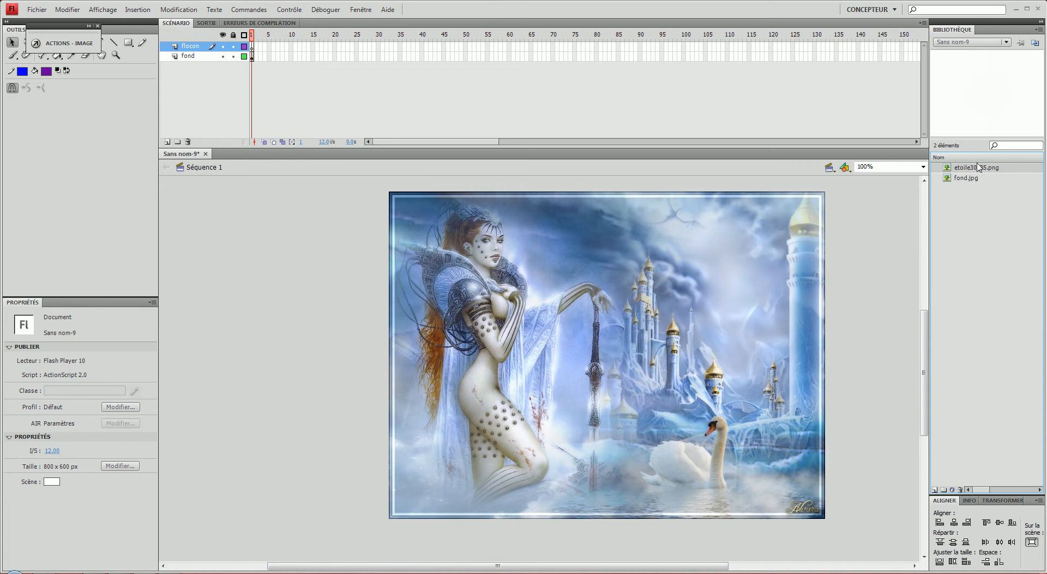
left_click_drag(970, 169, 542, 214)
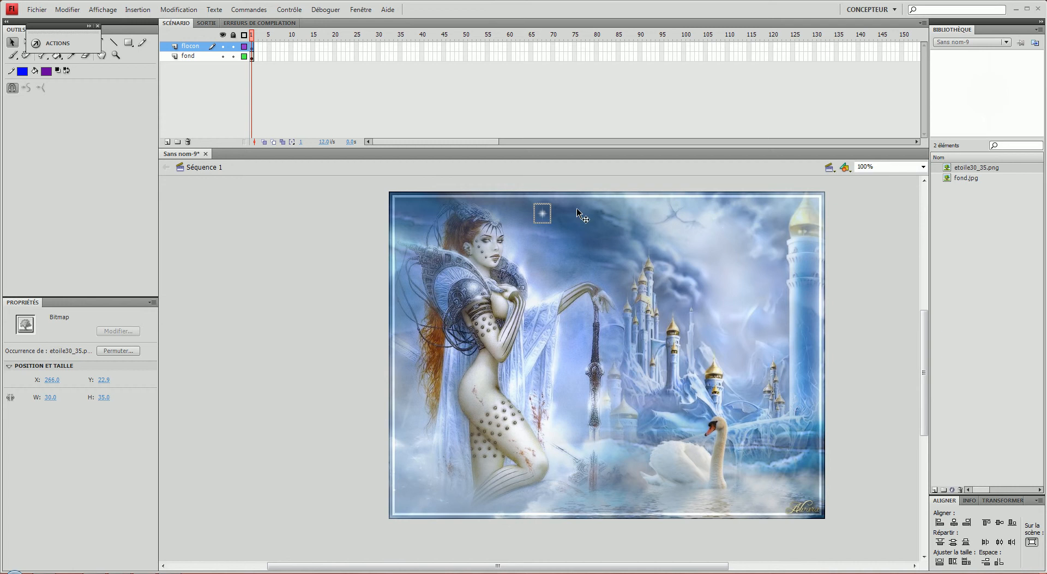
- Convert the star bitmap into a movie clip symbol named flocon and give its instance the name flocon
right_click(543, 216)
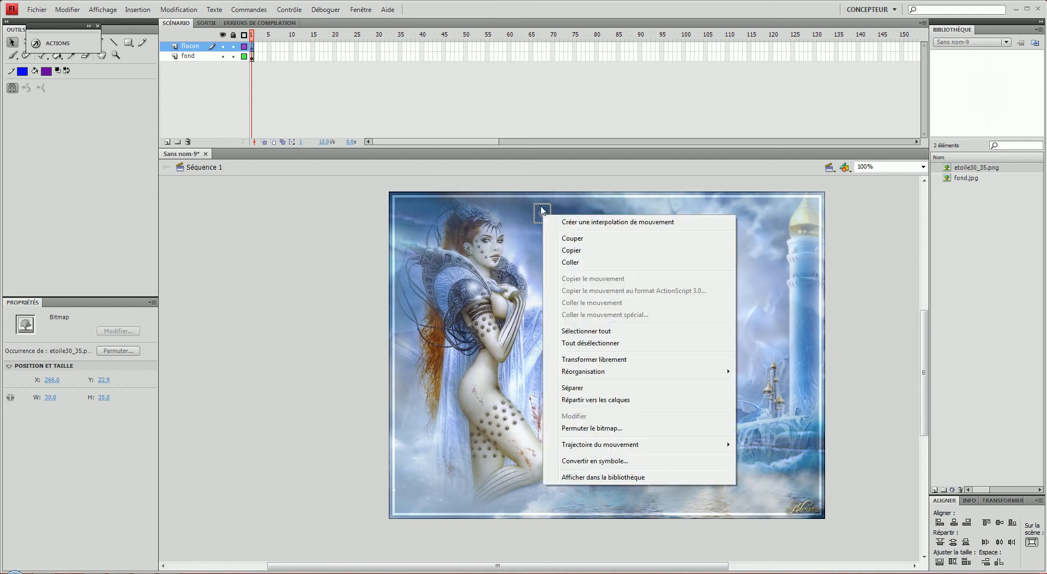
left_click(572, 461)
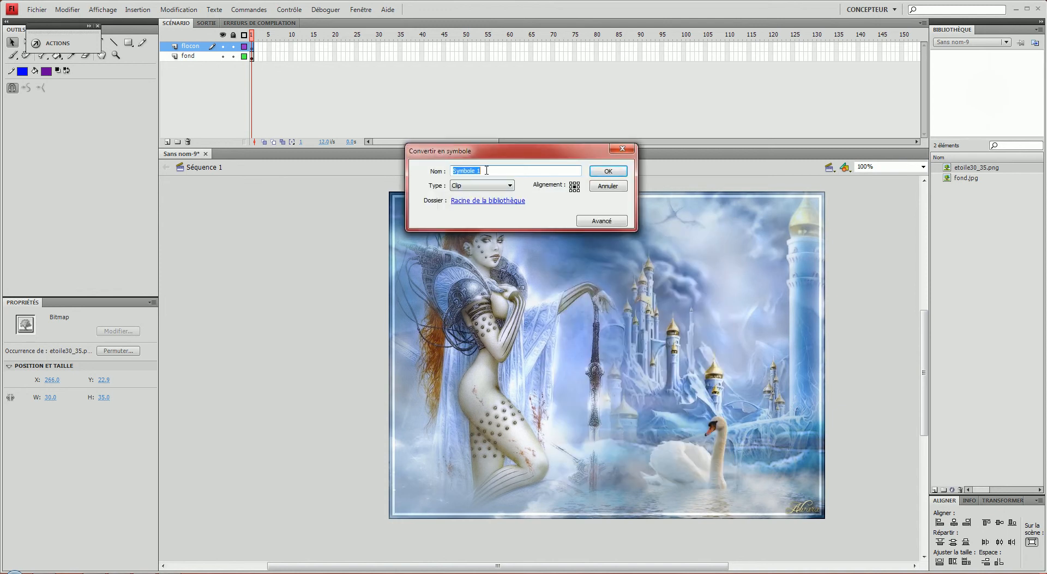
type("flocon")
left_click(607, 171)
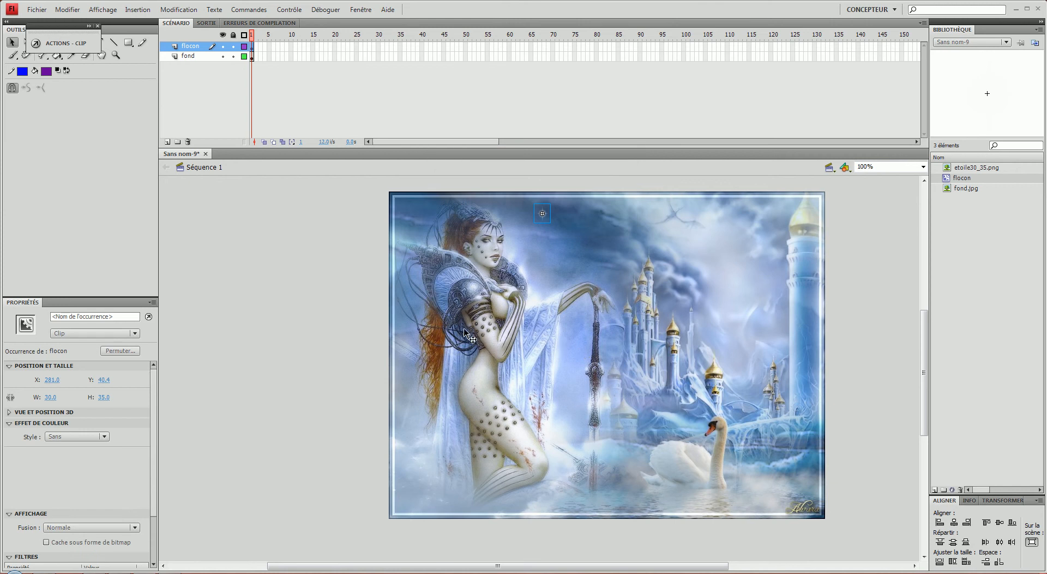
left_click(65, 316)
type("flocon")
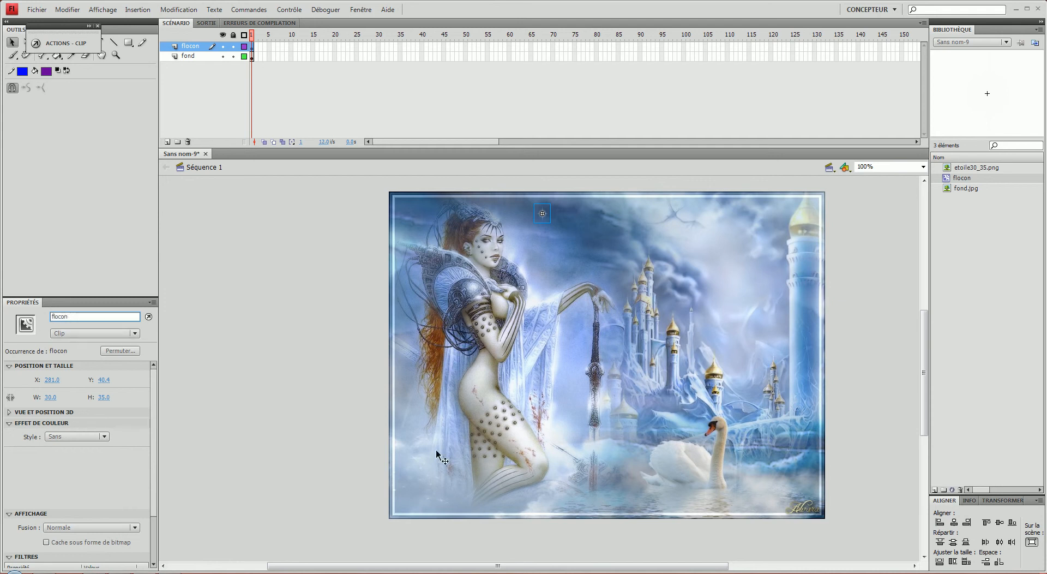
right_click(947, 573)
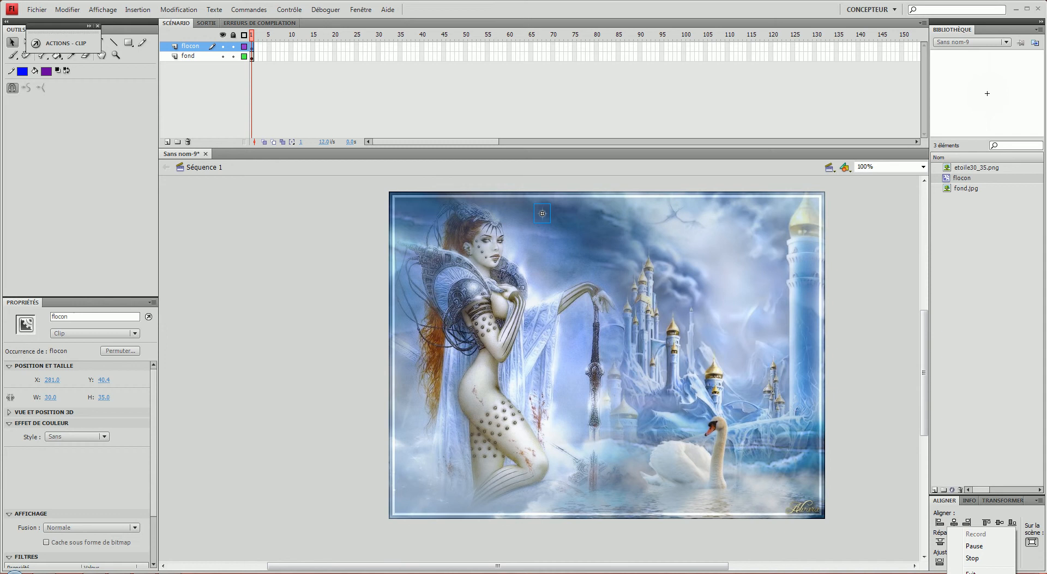
left_click(965, 547)
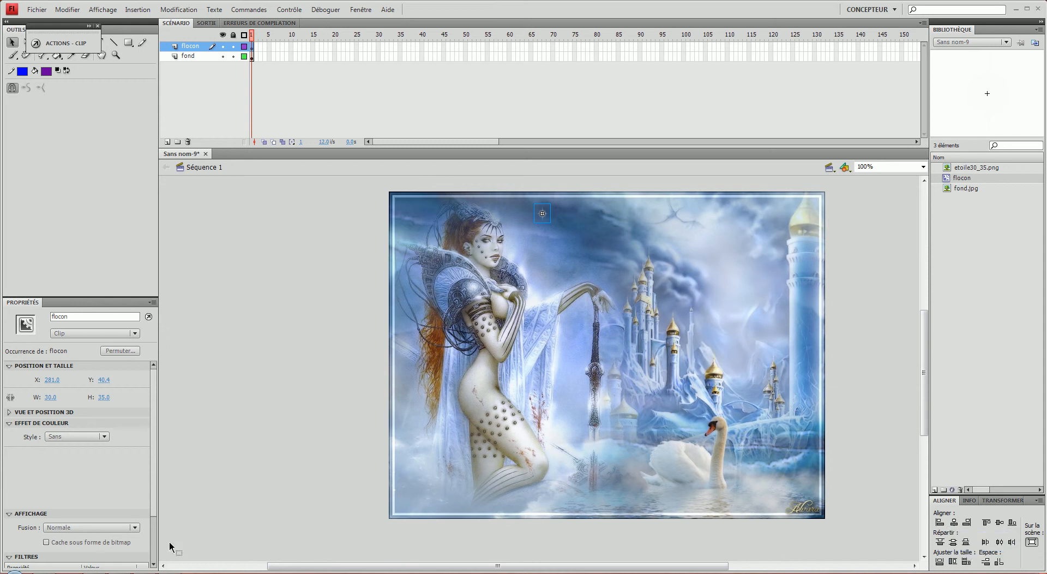
- Switch to code neige.txt in Notepad and copy the first code block with the onClipEvent load and enterFrame handlers
mouse_move(119, 573)
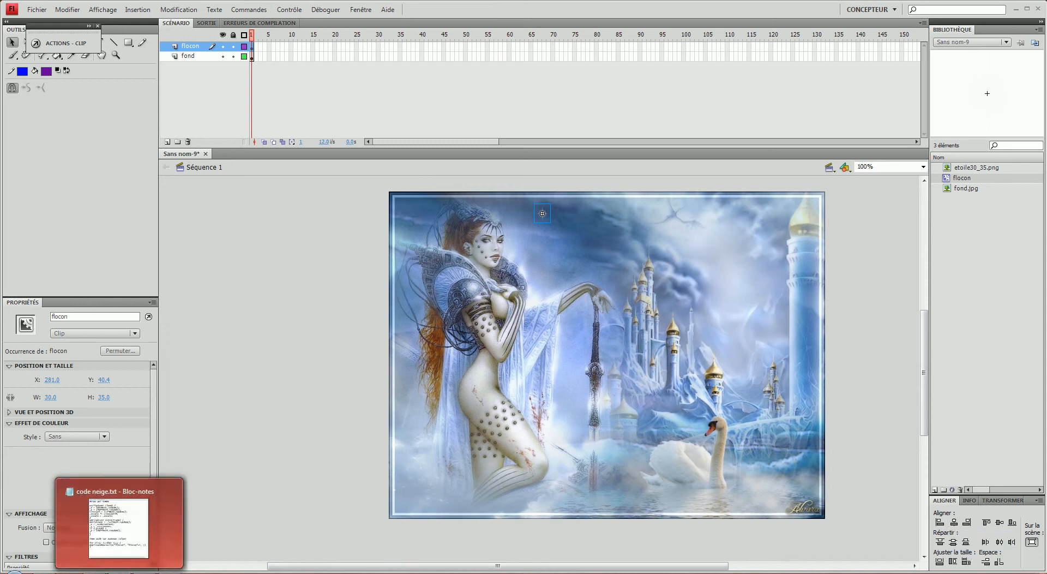
left_click(119, 572)
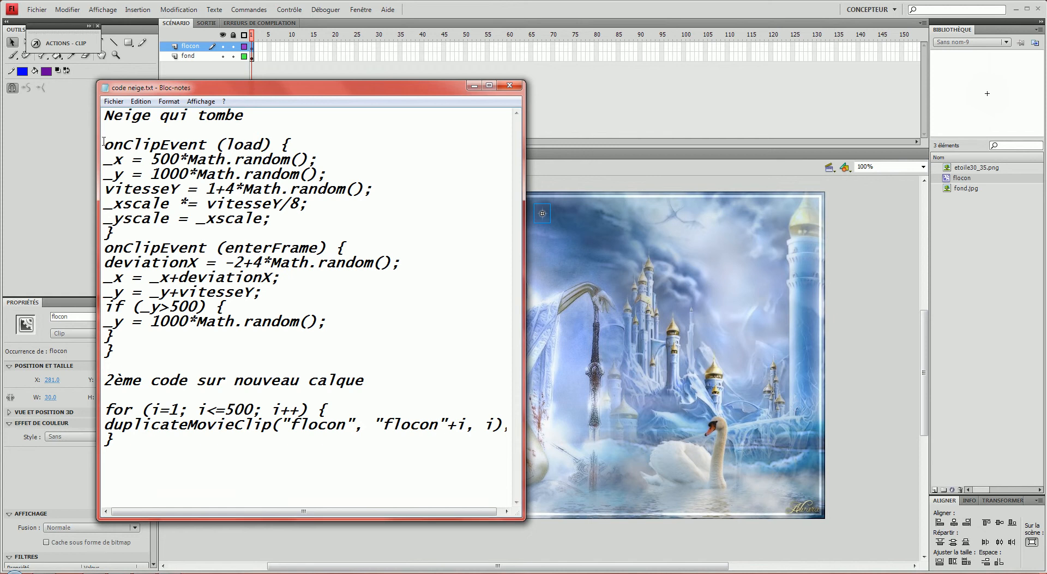
left_click_drag(103, 142, 114, 349)
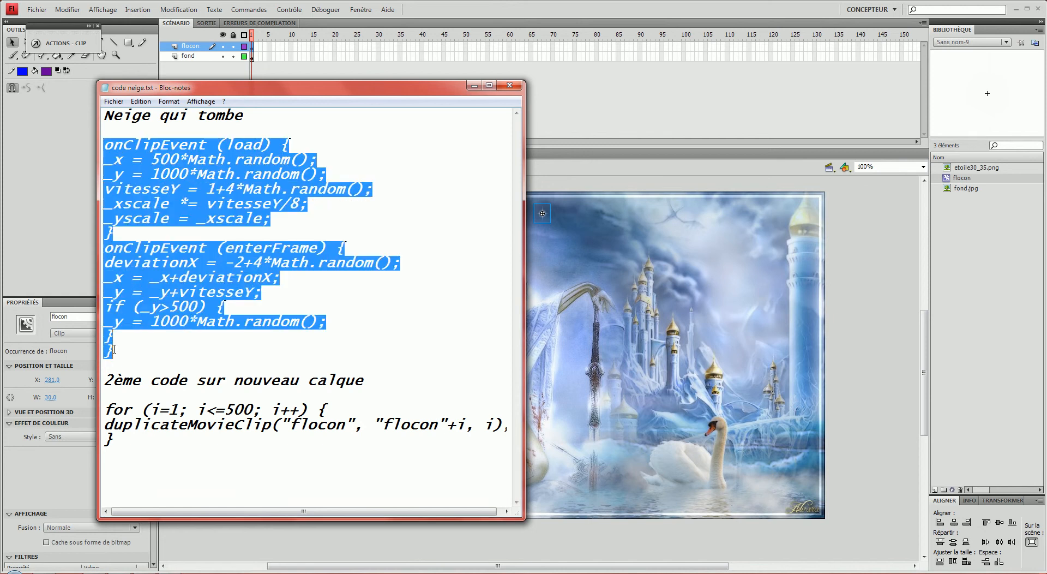
right_click(221, 173)
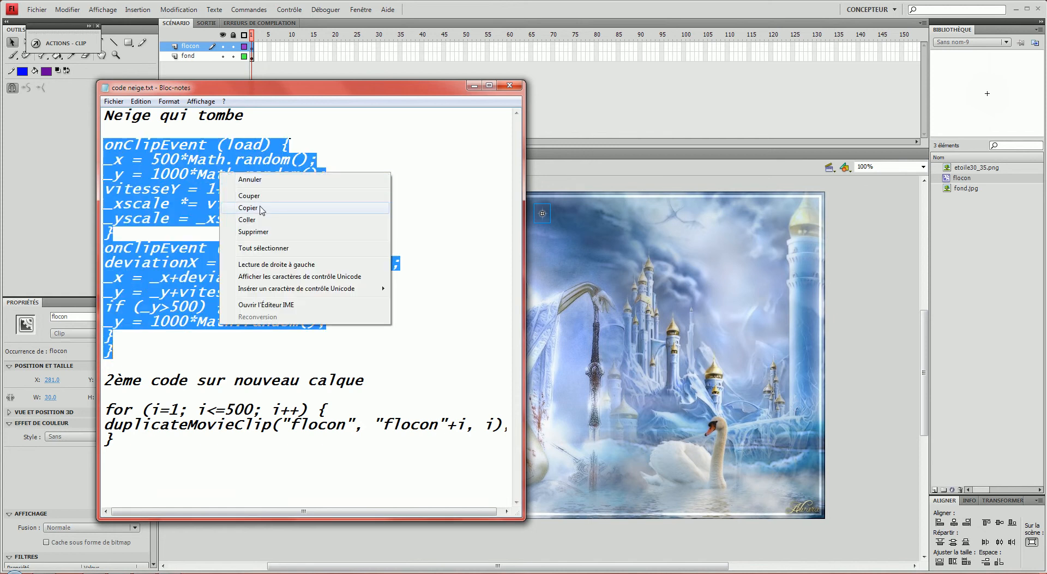
left_click(260, 210)
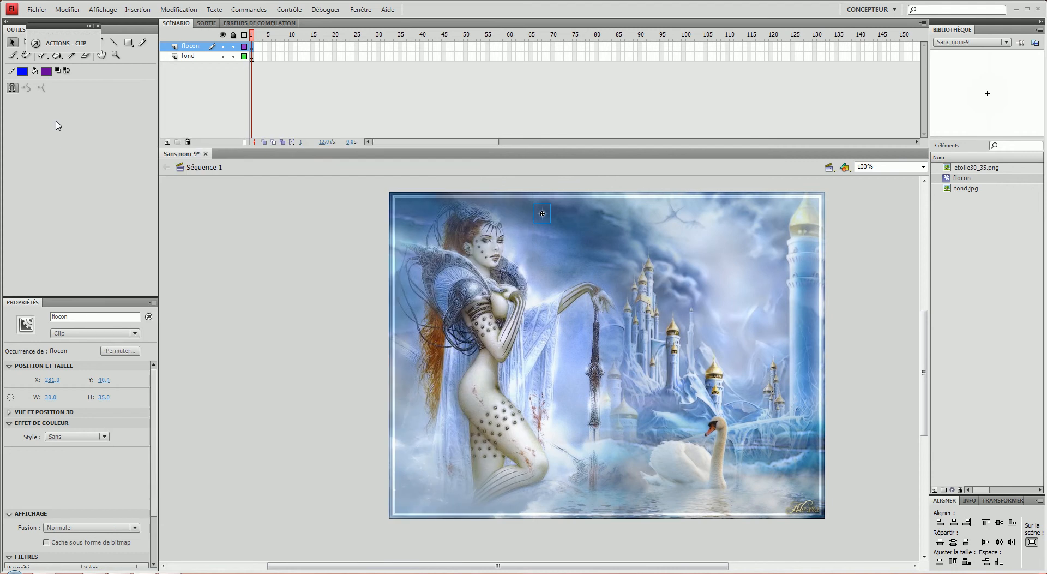
- Back in Flash, paste the copied onClipEvent code into the ActionScript of the flocon clip instance
left_click(57, 122)
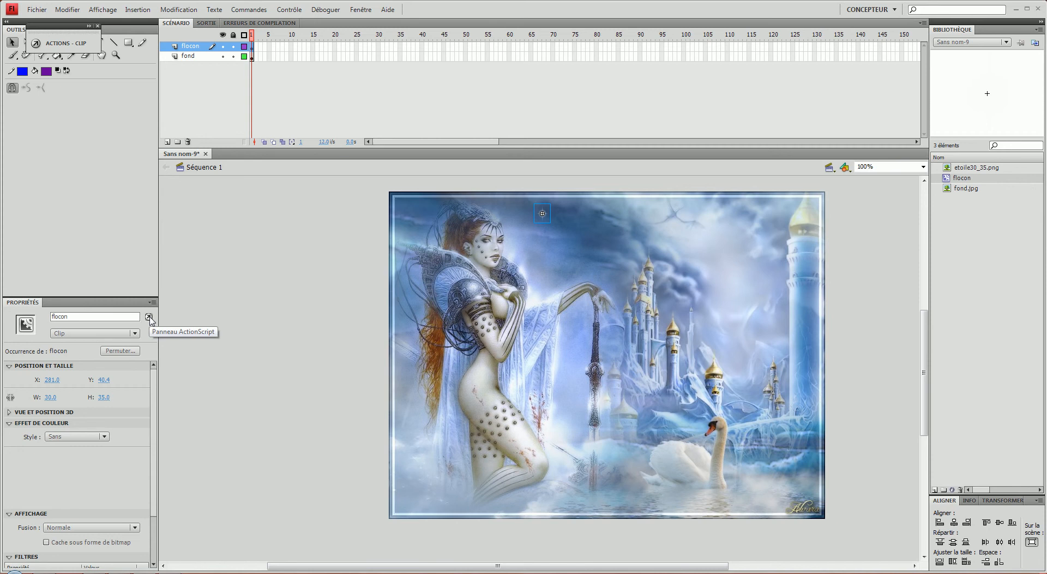
left_click(148, 317)
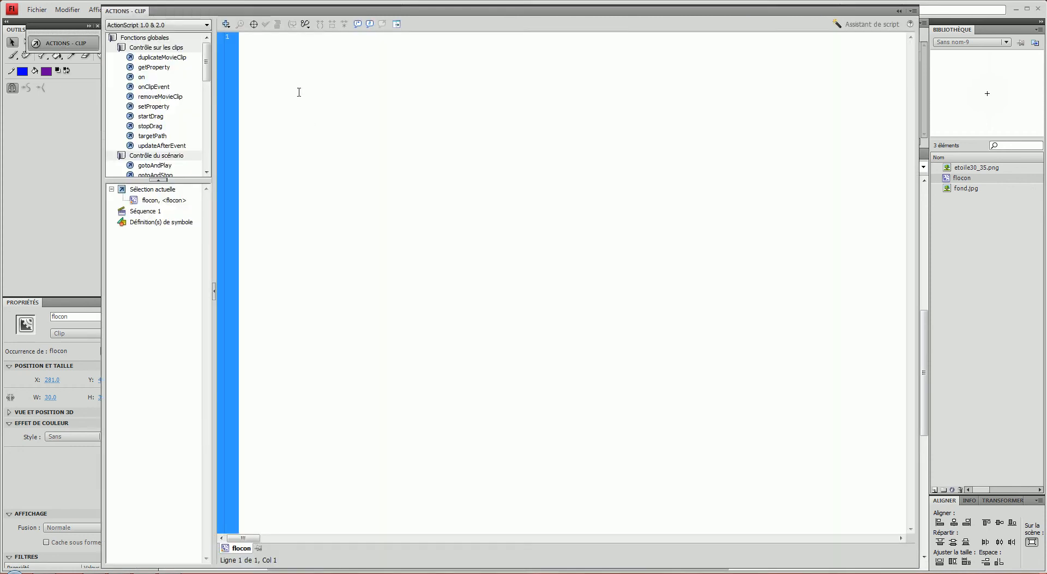
right_click(297, 92)
left_click(325, 168)
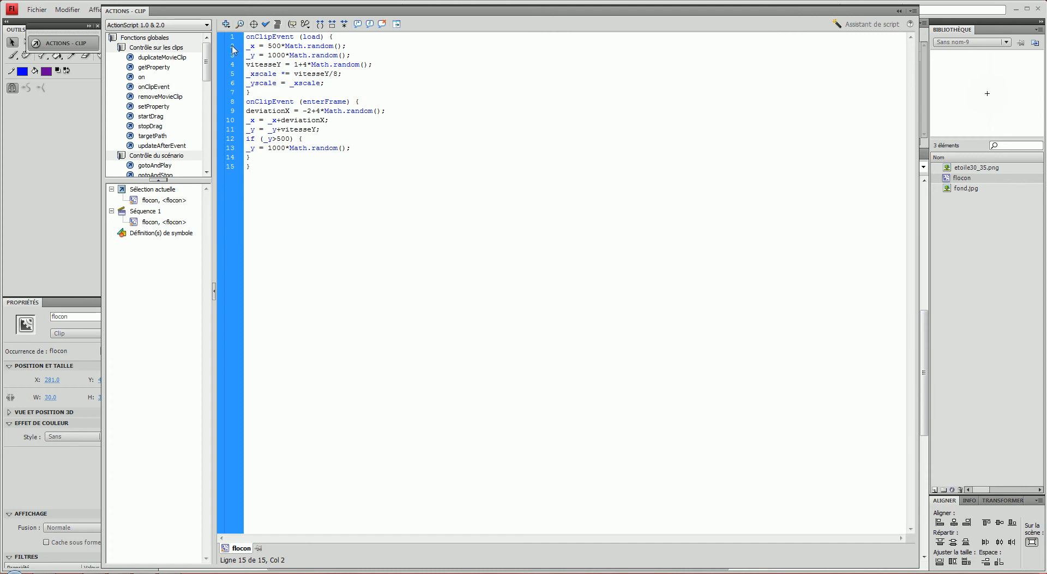
- In the flocon script, set the _x random multiplier in line 2 and the _y limit in line 12 to 800
left_click(269, 46)
type("8")
left_click(281, 140)
left_click_drag(280, 140, 278, 141)
type("8")
left_click(51, 130)
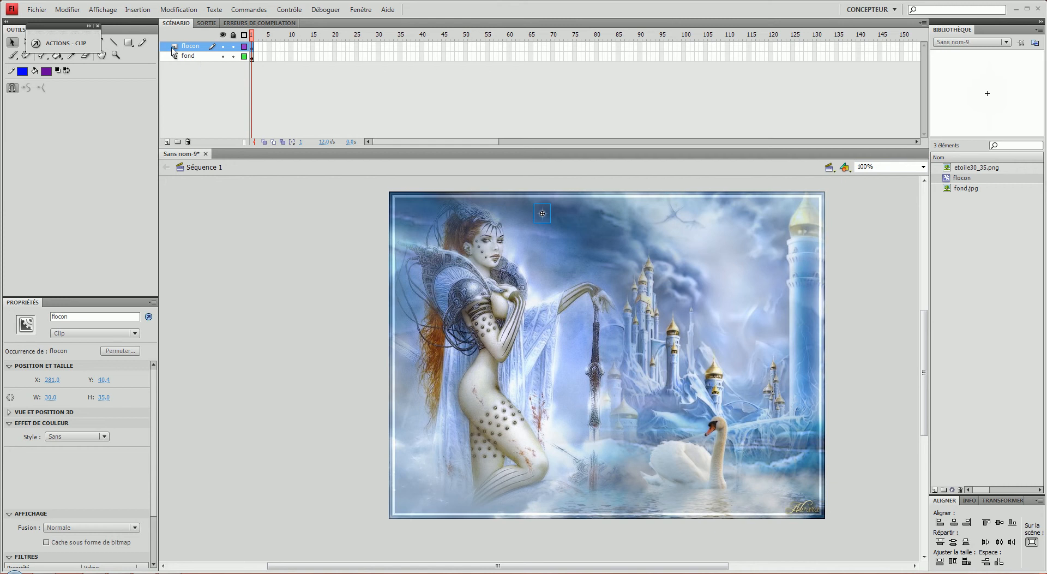
- Test the movie to preview the falling snowflake over the background
left_click(289, 9)
left_click(342, 93)
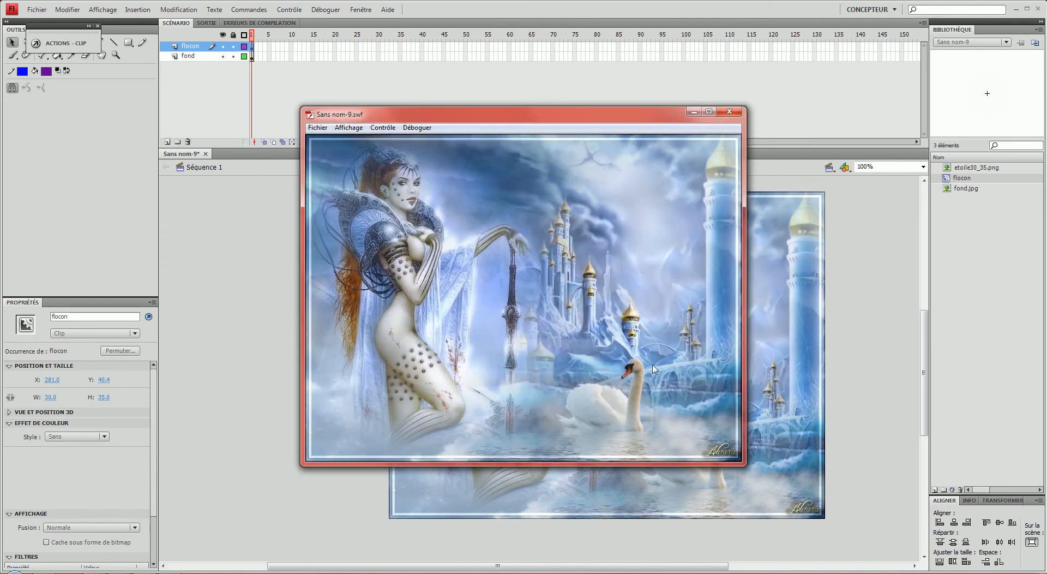
- Close the movie preview and add a new top layer named action flocon
left_click(730, 112)
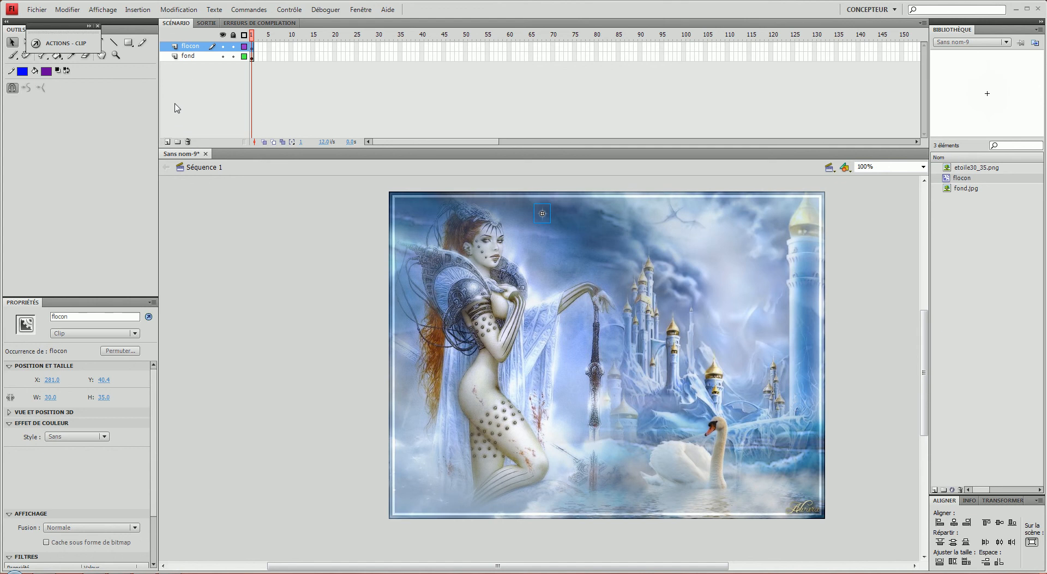
left_click(167, 142)
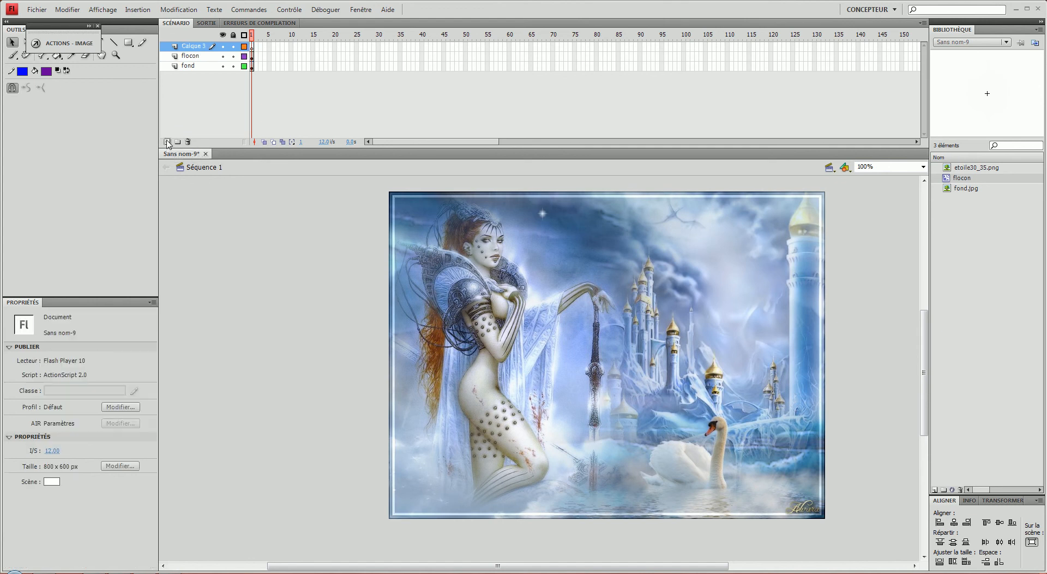
double_click(192, 48)
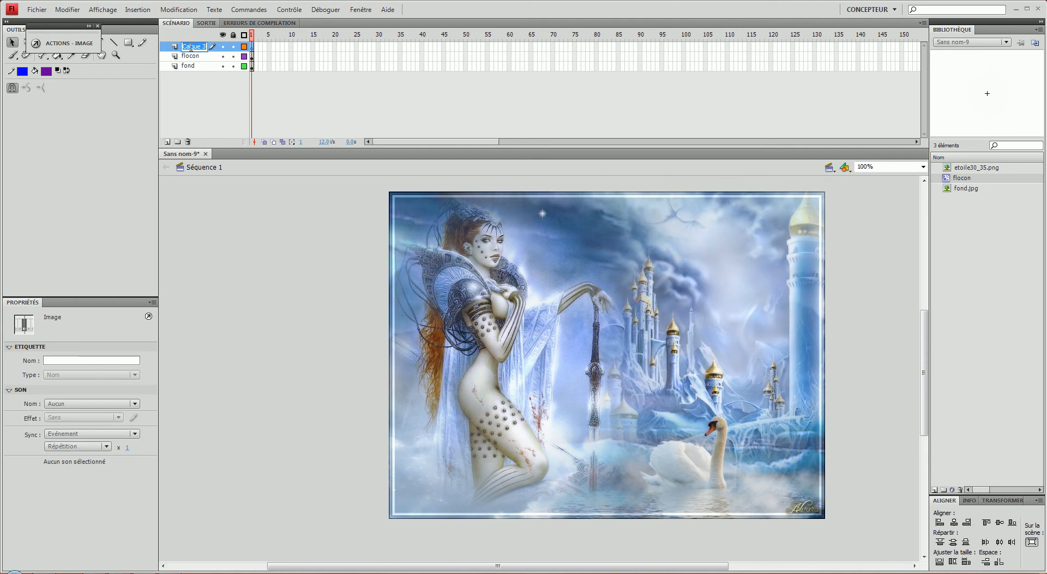
type("ac")
type("tion flocon")
key("Return")
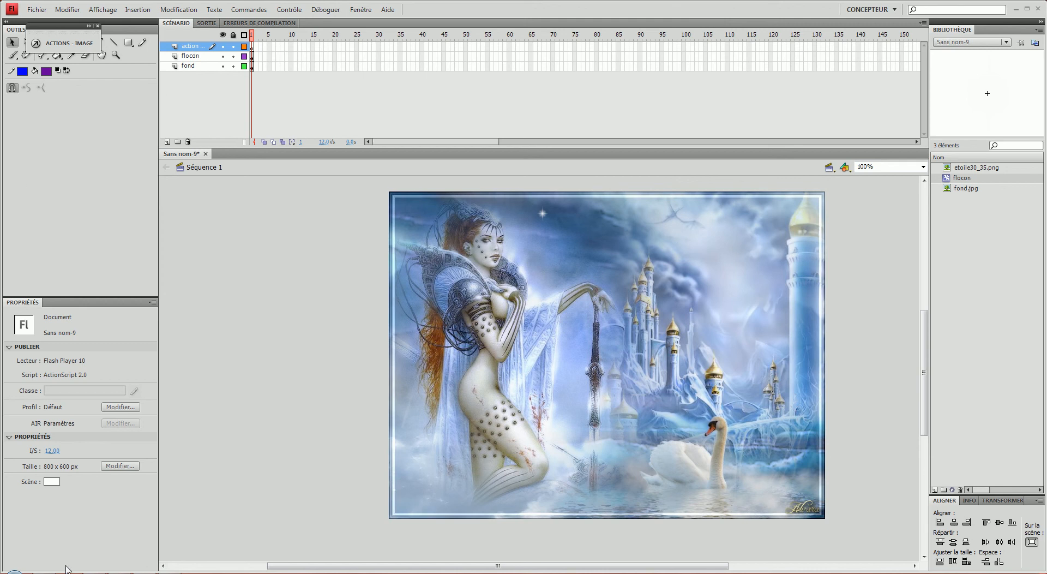
- Switch to code neige.txt in Notepad and copy the second code block with the duplicateMovieClip for loop
left_click(120, 571)
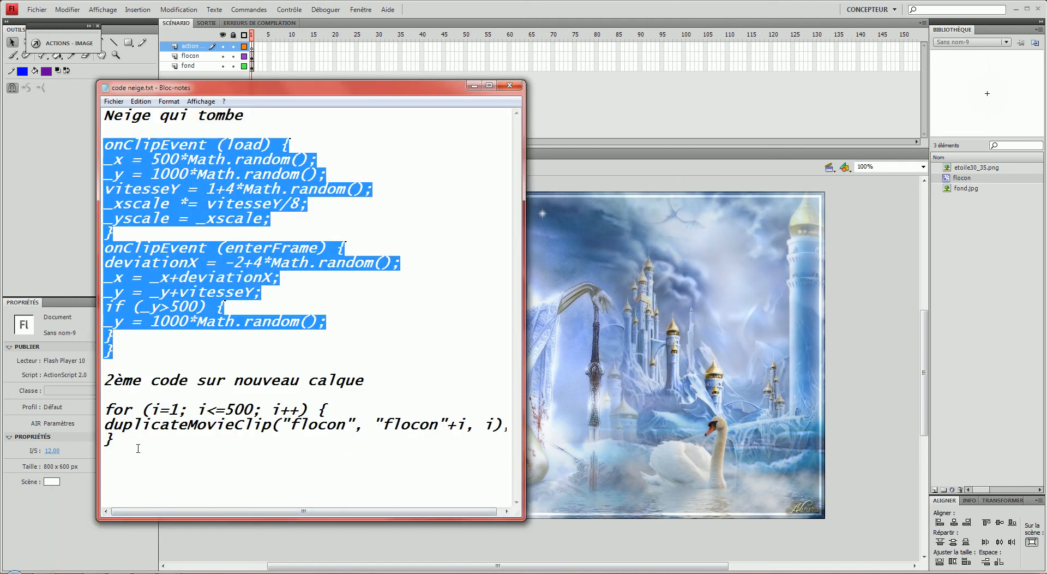
left_click_drag(136, 446, 109, 410)
right_click(107, 410)
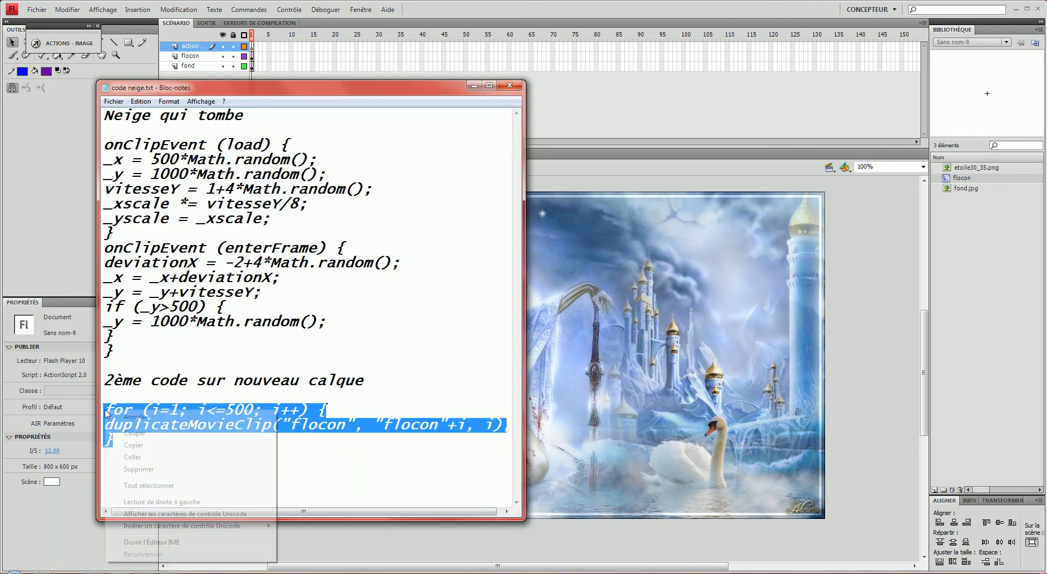
left_click(137, 445)
- Back in Flash, paste the copied for loop into the ActionScript of frame 1 on the action flocon layer
left_click(65, 223)
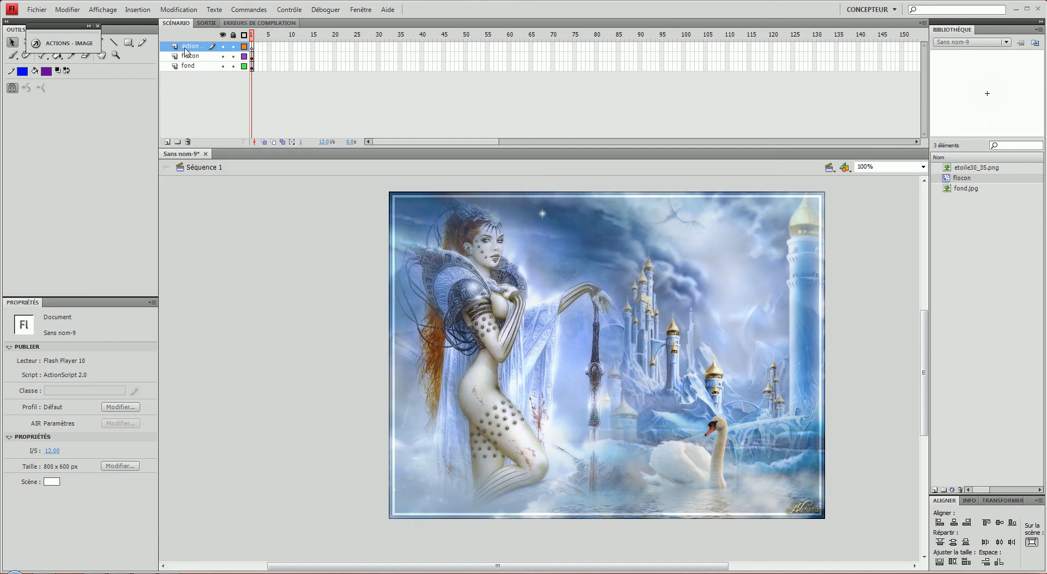
left_click(252, 48)
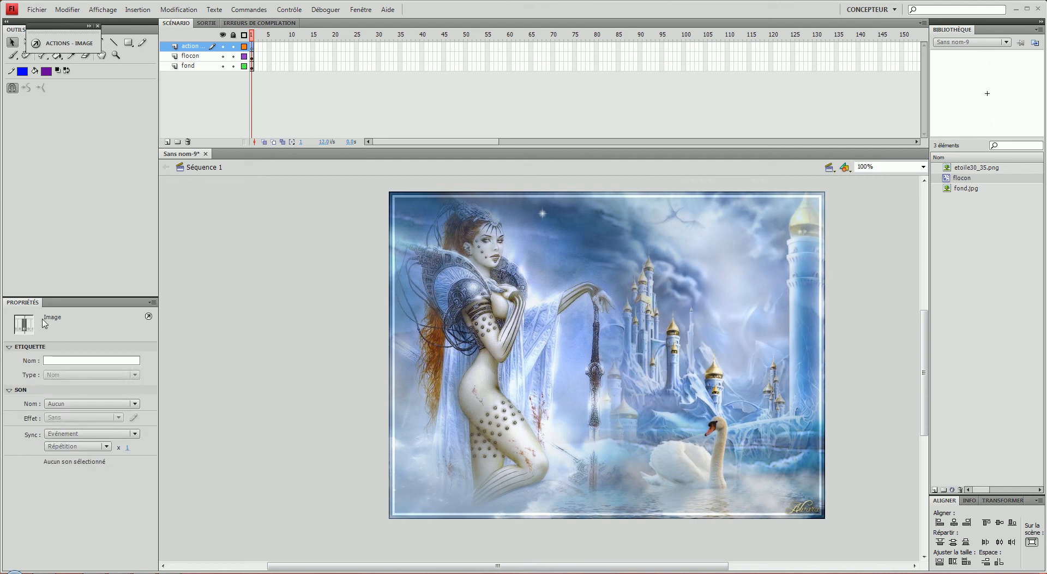
left_click(149, 317)
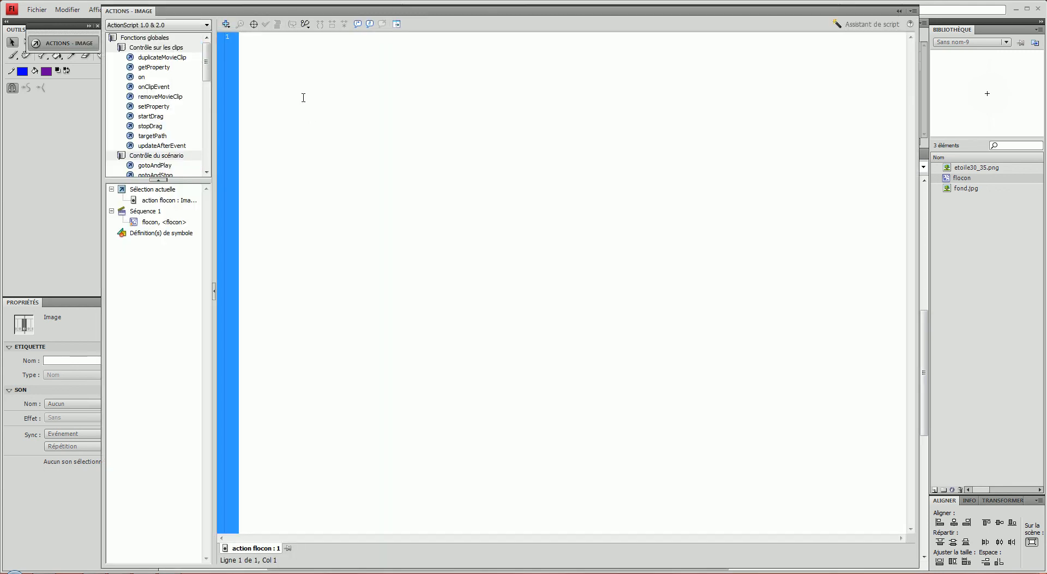
right_click(301, 96)
left_click(322, 172)
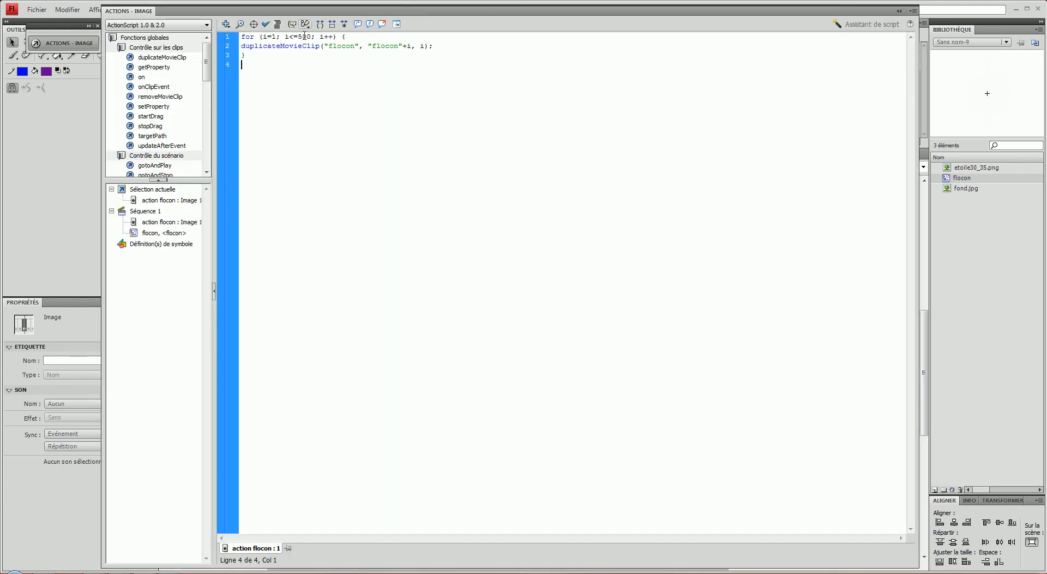
left_click_drag(298, 37, 310, 40)
left_click(67, 158)
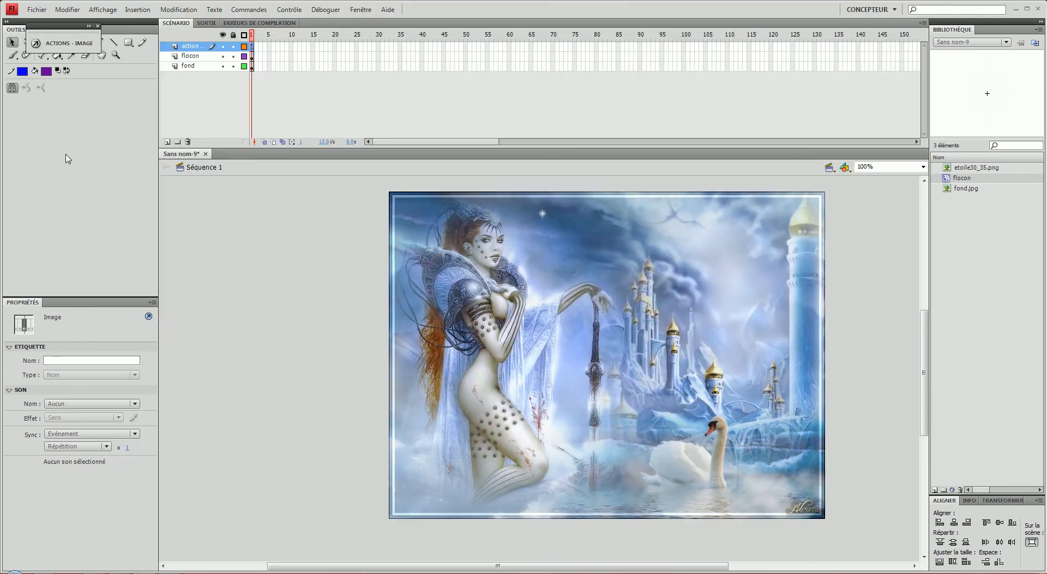
- Test the movie to preview the duplicated snowflakes falling over the background, then close the preview
left_click(289, 9)
left_click(322, 93)
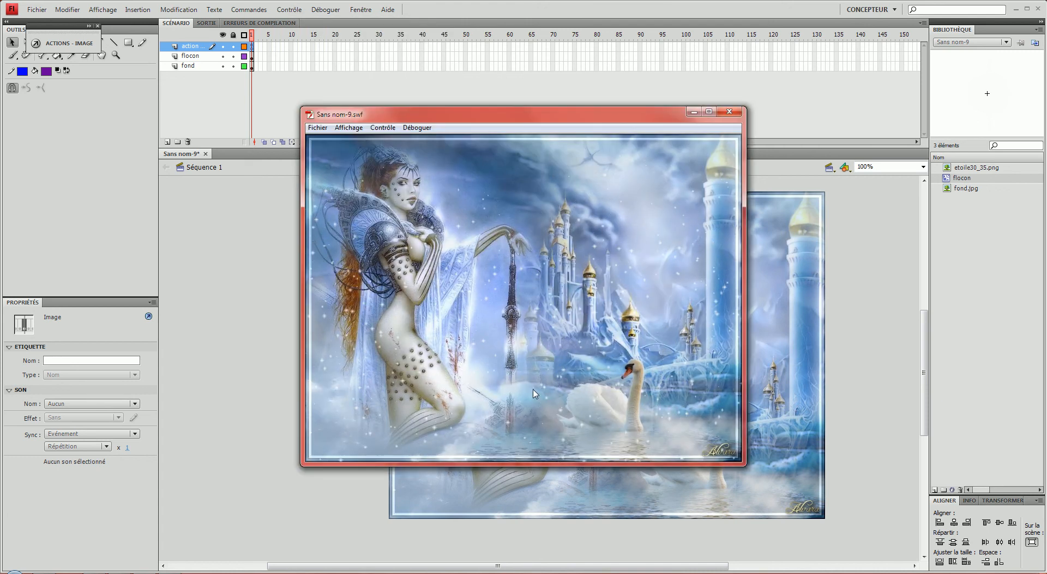
left_click(734, 116)
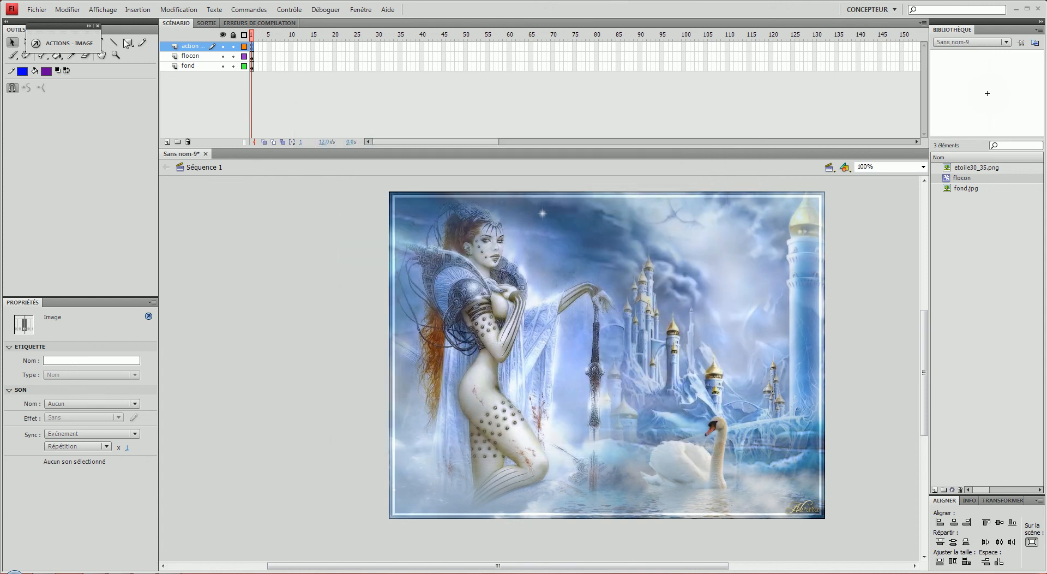
- Save the document as cours8neige.fla in the 8 - Neige folder, replacing the existing file
left_click(45, 12)
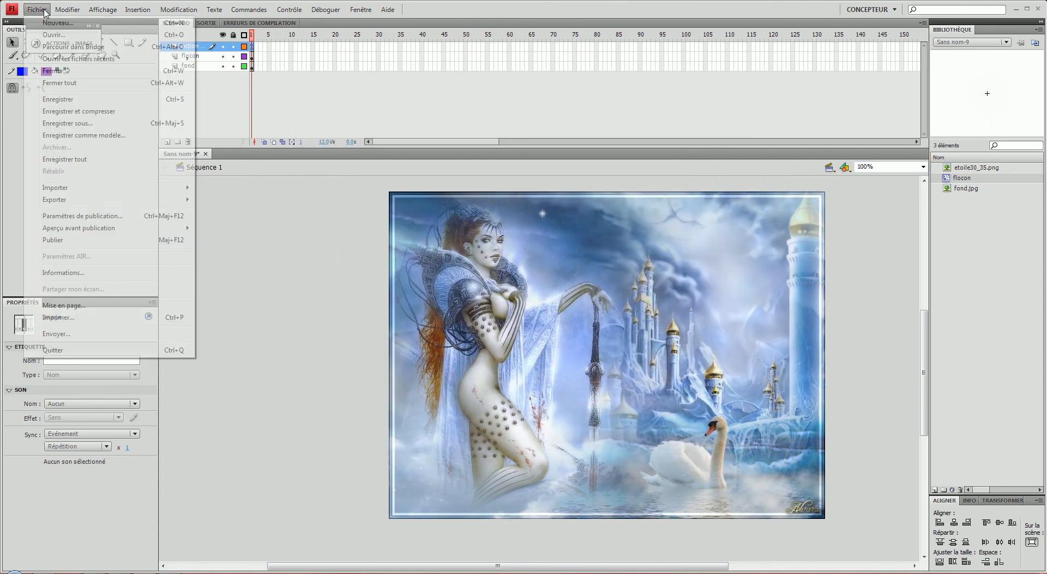
left_click(68, 123)
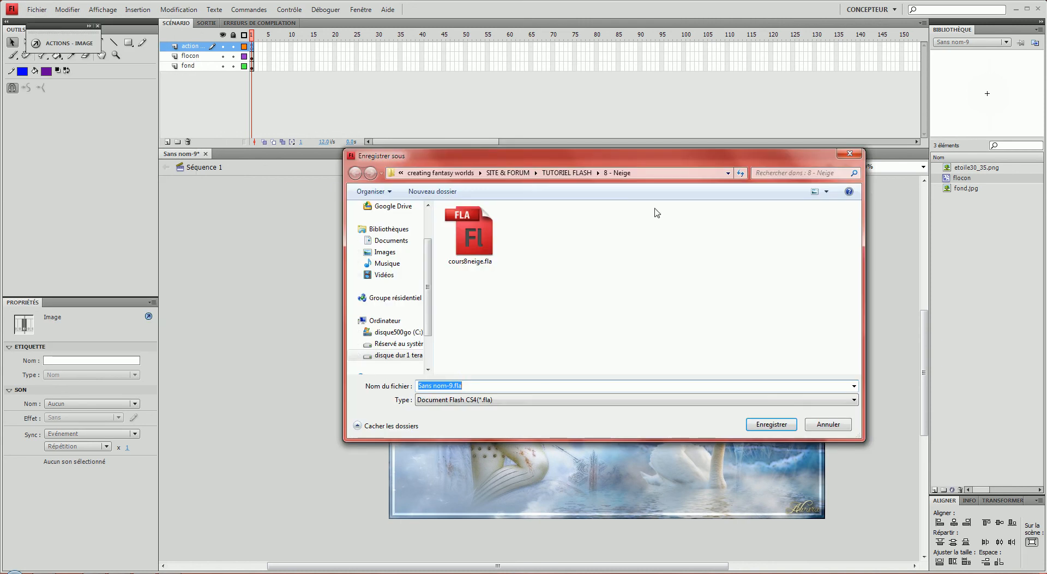
left_click(487, 247)
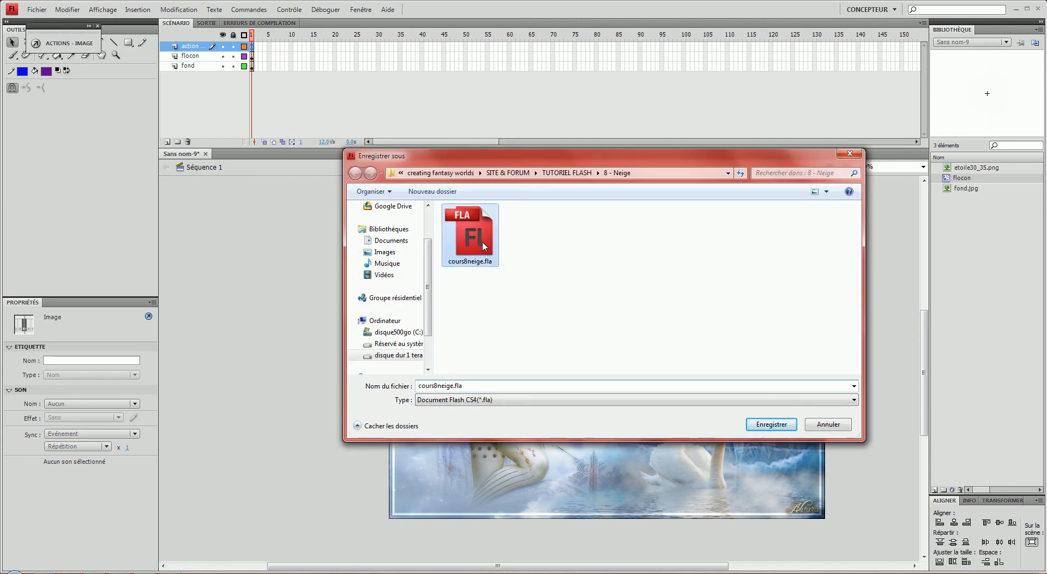
left_click(771, 425)
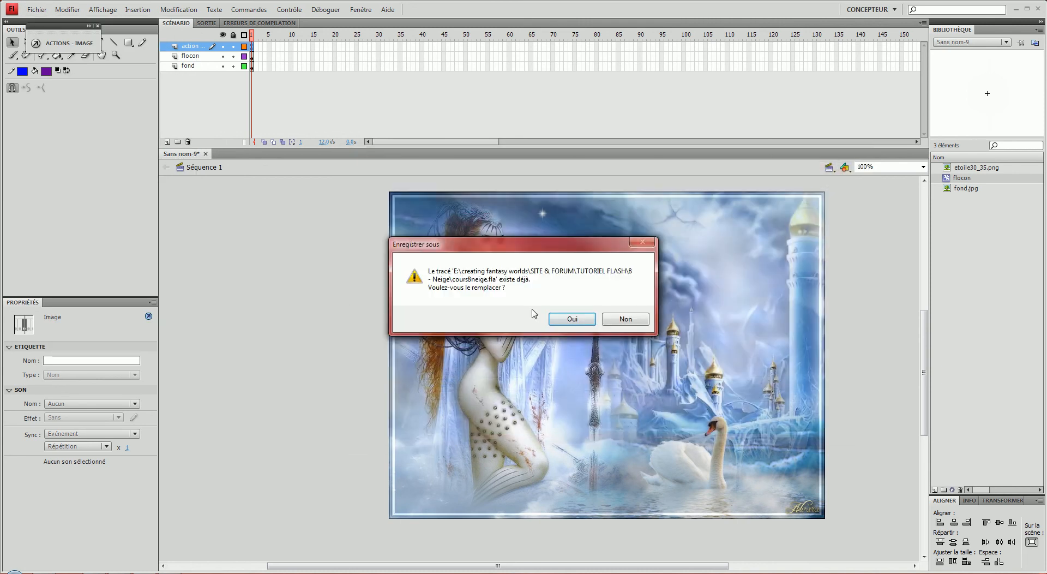
left_click(572, 319)
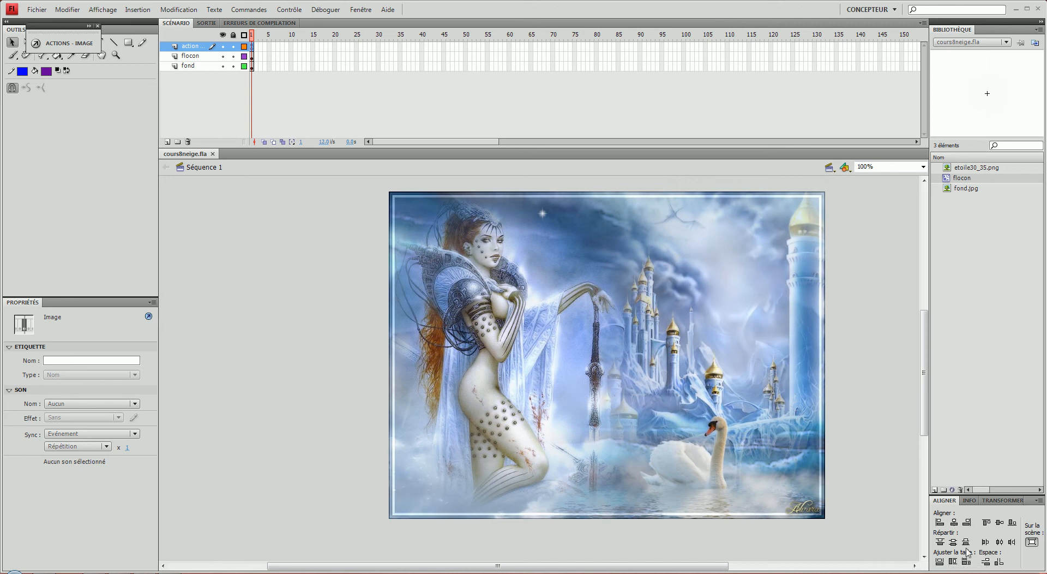
right_click(950, 572)
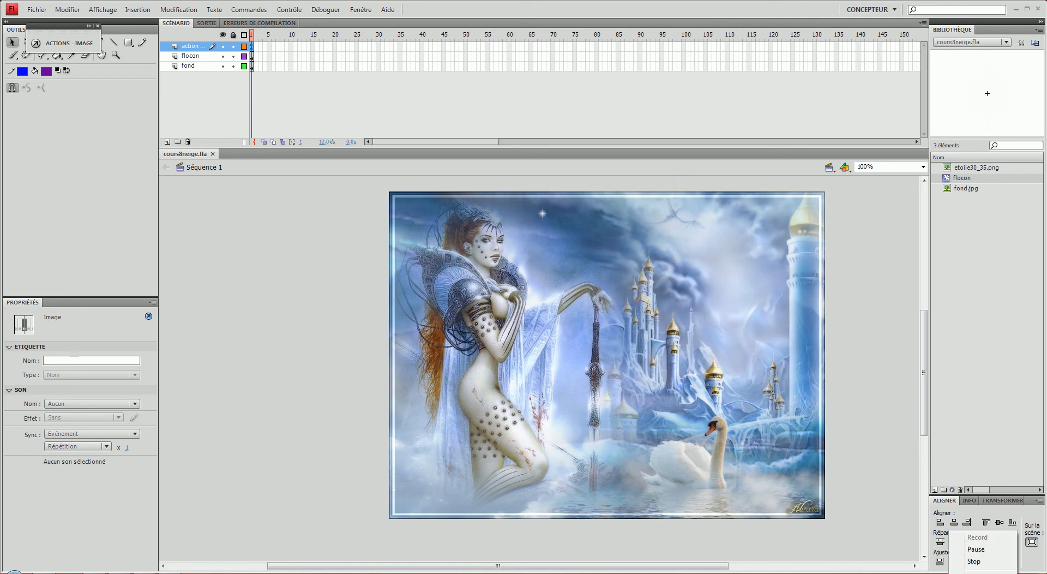